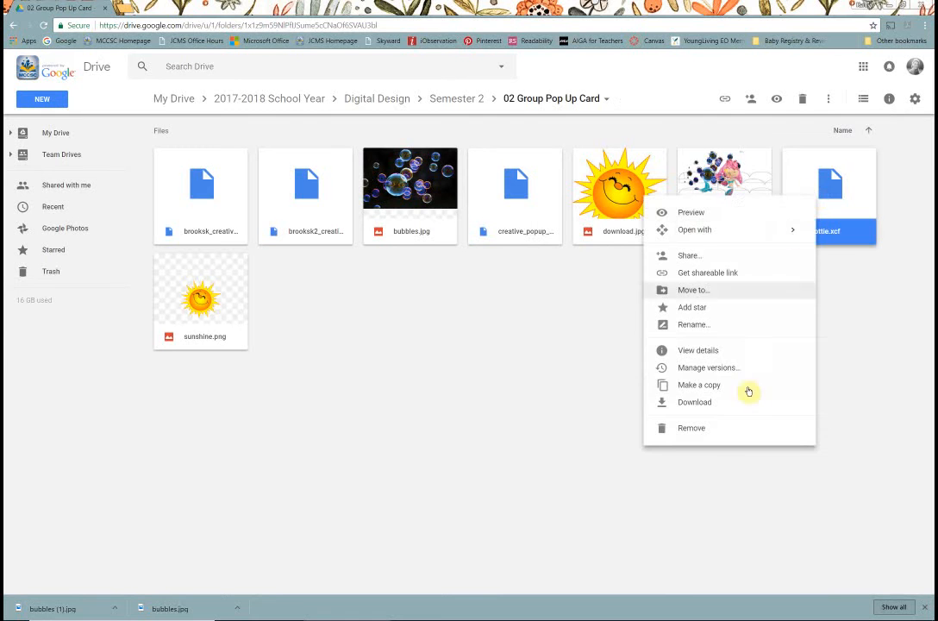
Step: Download lottie.xcf from the Drive folder and open the downloaded copy in GIMP
{"action": "left_click", "coordinate": [746, 402]}
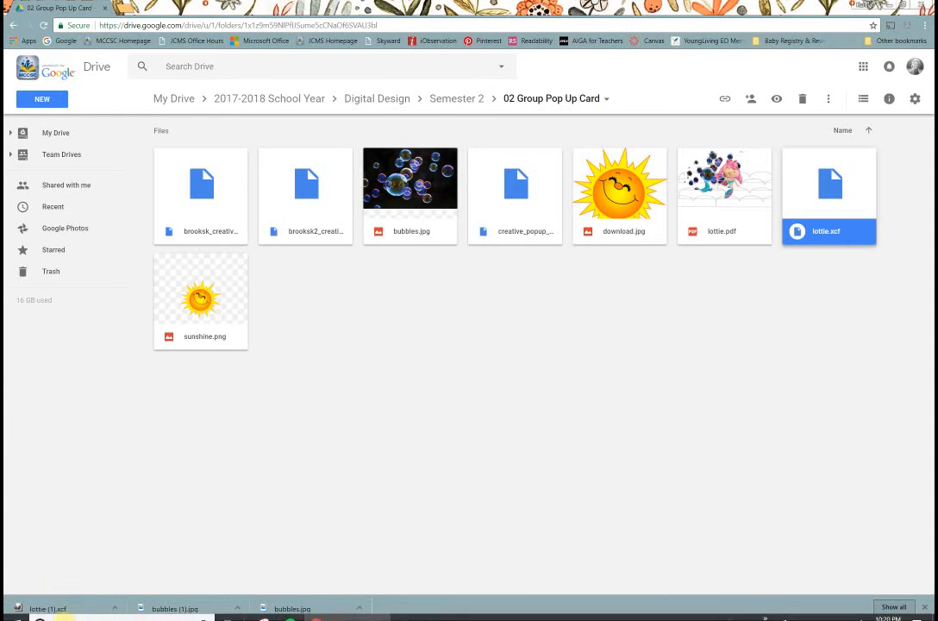
{"action": "mouse_move", "coordinate": [59, 614]}
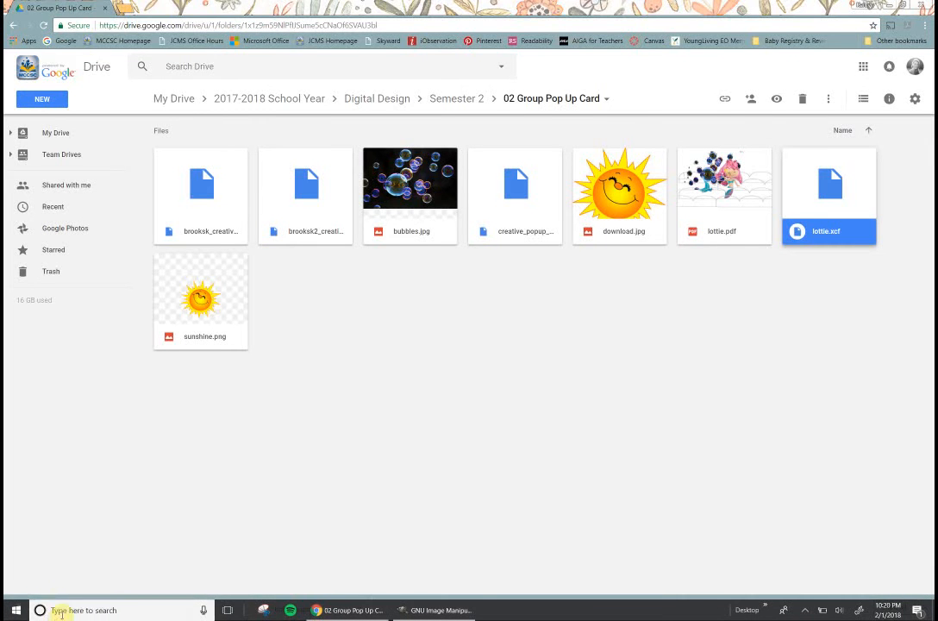
{"action": "left_click", "coordinate": [426, 551]}
{"action": "left_click", "coordinate": [62, 606]}
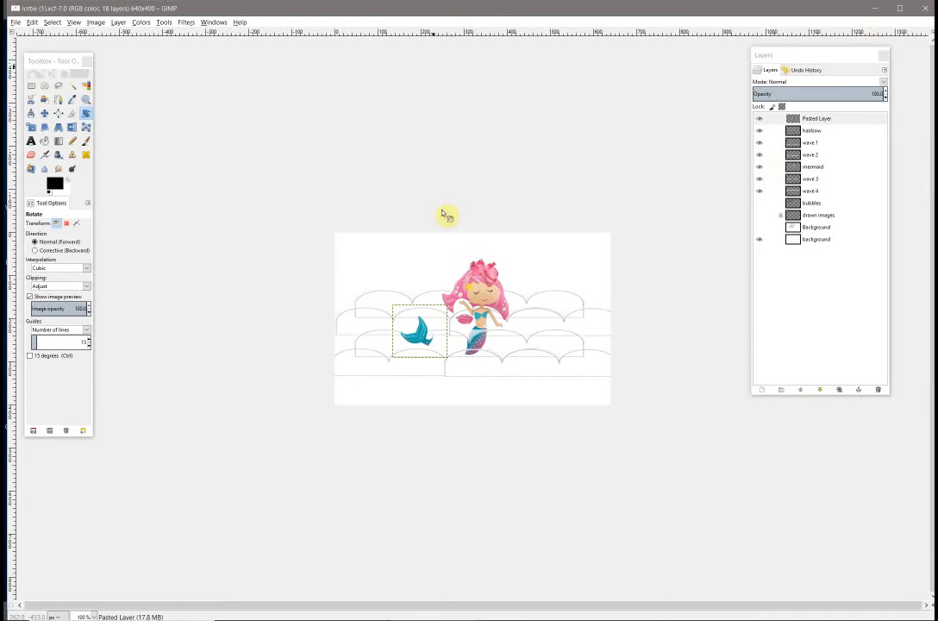
Step: Hide and show the Pasted Layer to check which part of the image it holds
{"action": "left_click", "coordinate": [809, 242]}
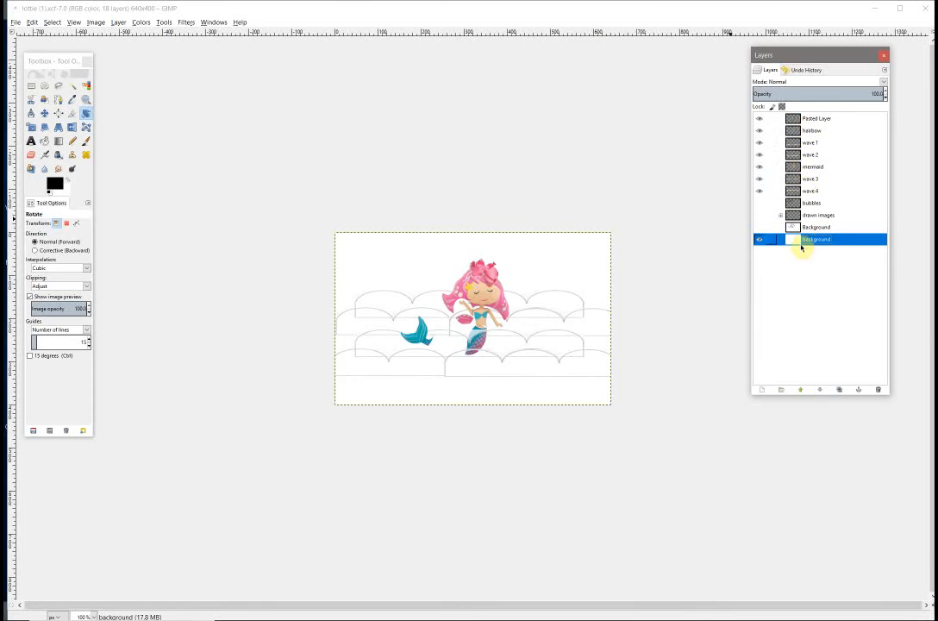
{"action": "right_click", "coordinate": [798, 121]}
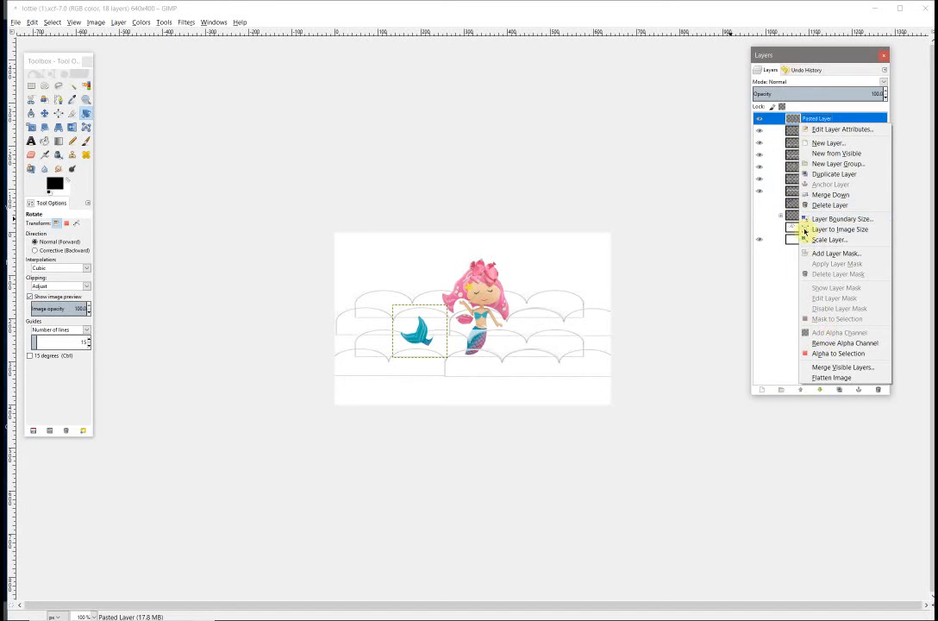
{"action": "left_click", "coordinate": [773, 267]}
{"action": "left_click", "coordinate": [759, 129]}
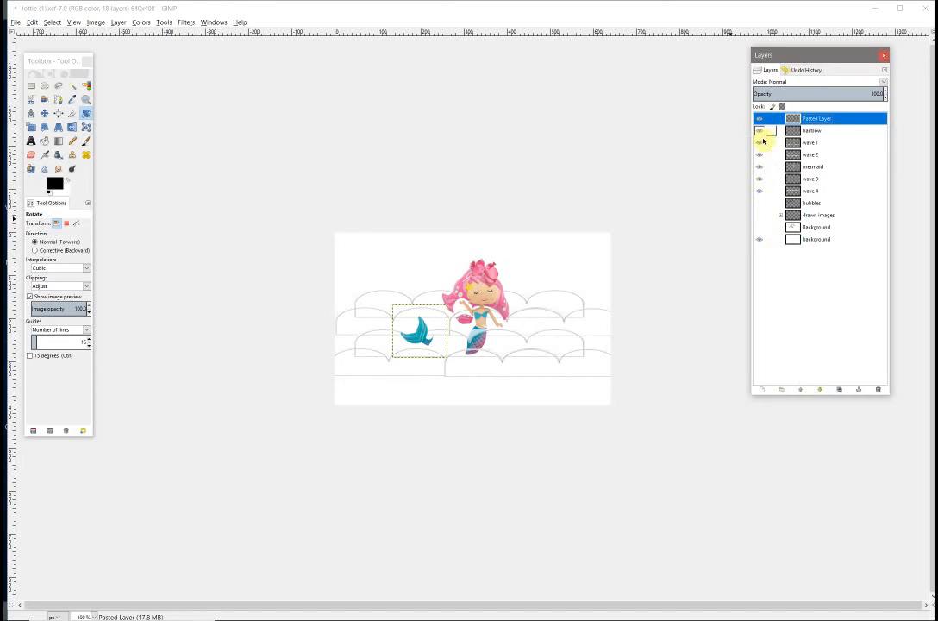
{"action": "left_click", "coordinate": [758, 120]}
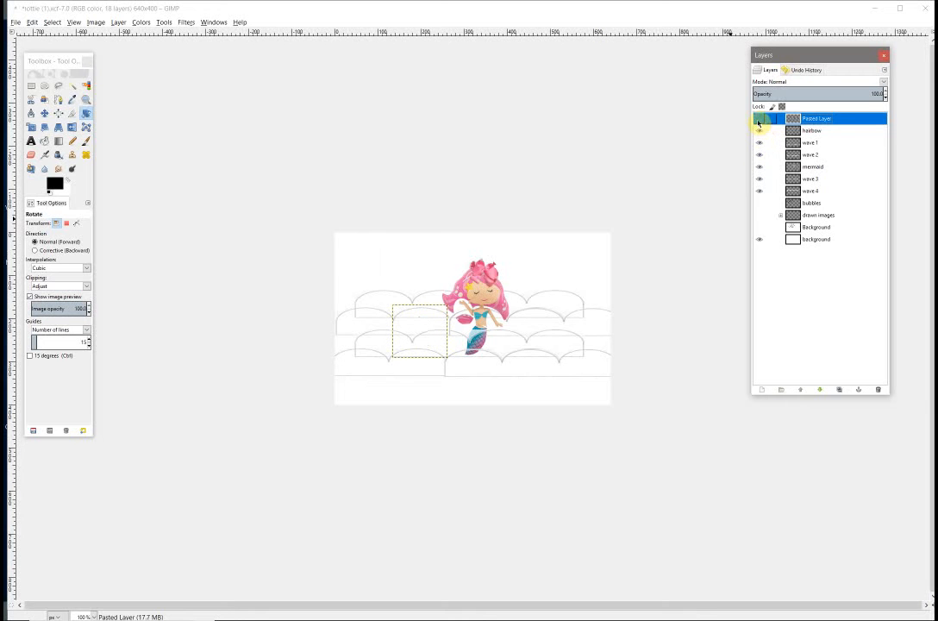
{"action": "left_click", "coordinate": [759, 120]}
Step: Merge the Pasted Layer down into hairbow, and merge that result down into wave 1
{"action": "right_click", "coordinate": [809, 122]}
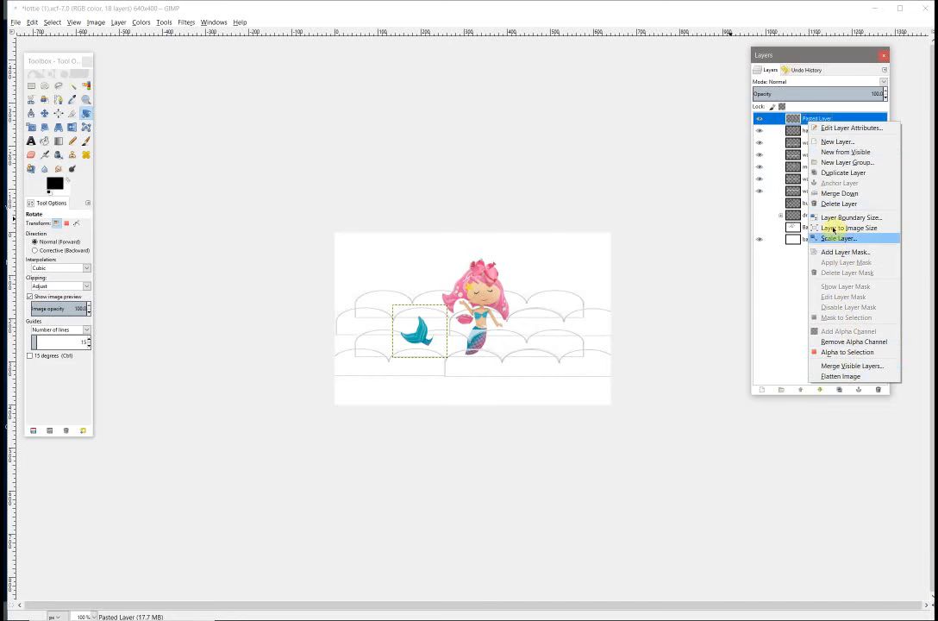
{"action": "left_click", "coordinate": [834, 193]}
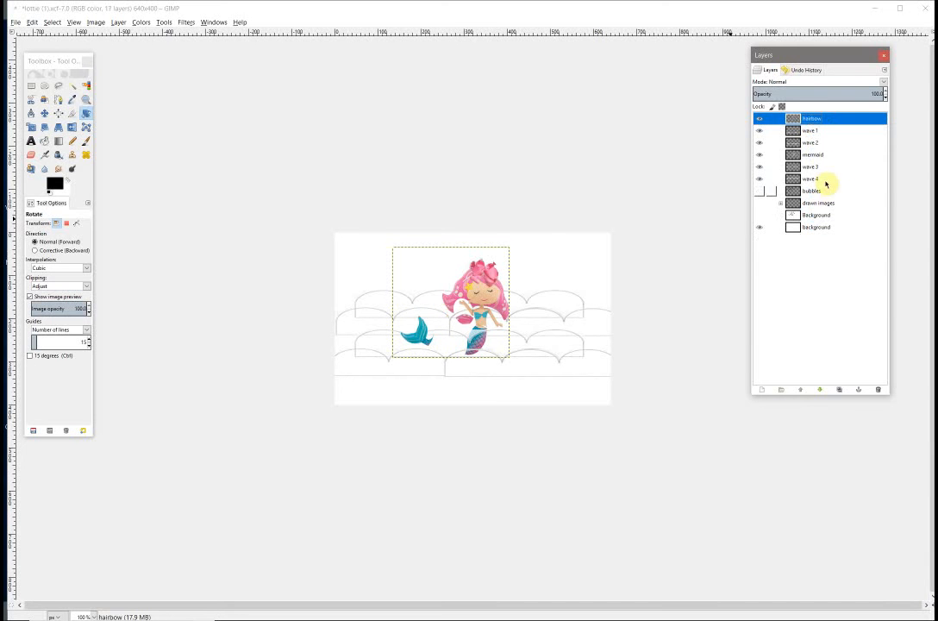
{"action": "right_click", "coordinate": [806, 120]}
{"action": "left_click", "coordinate": [824, 187]}
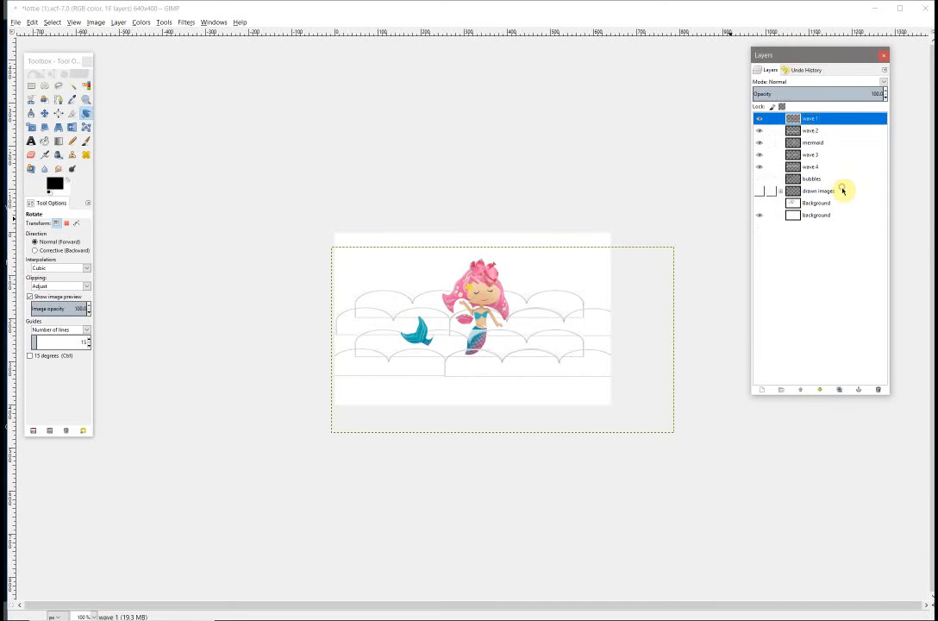
Step: Merge all visible layers with the result expanded as necessary and merging kept within the active group only
{"action": "right_click", "coordinate": [800, 124]}
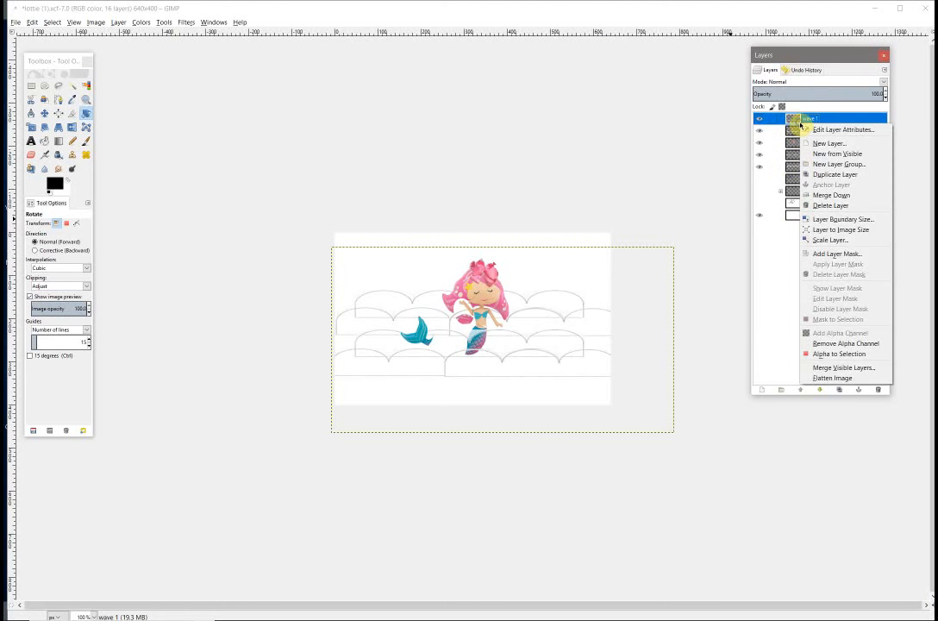
{"action": "left_click", "coordinate": [841, 371]}
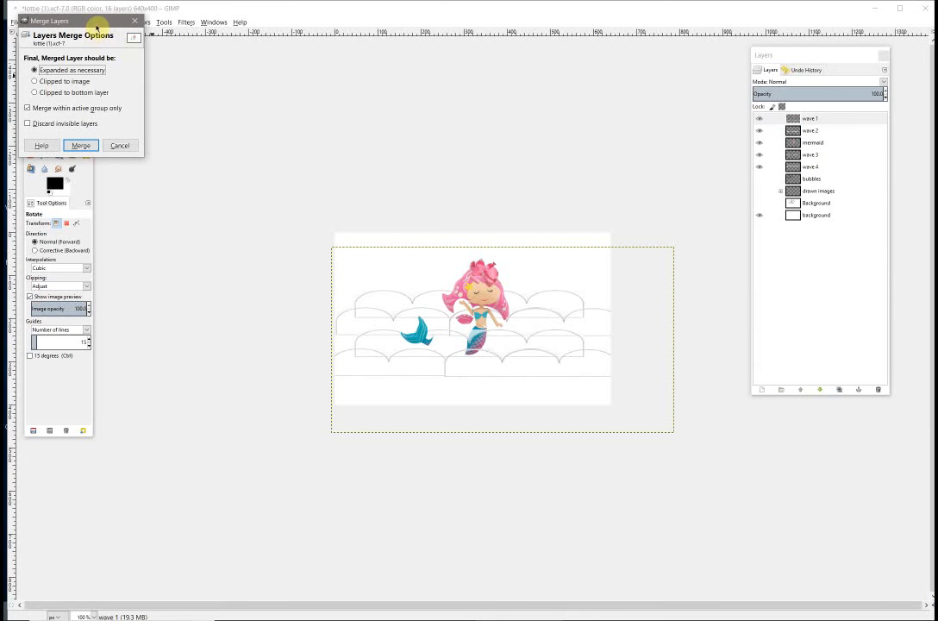
{"action": "left_click_drag", "start_coordinate": [97, 22], "coordinate": [251, 99]}
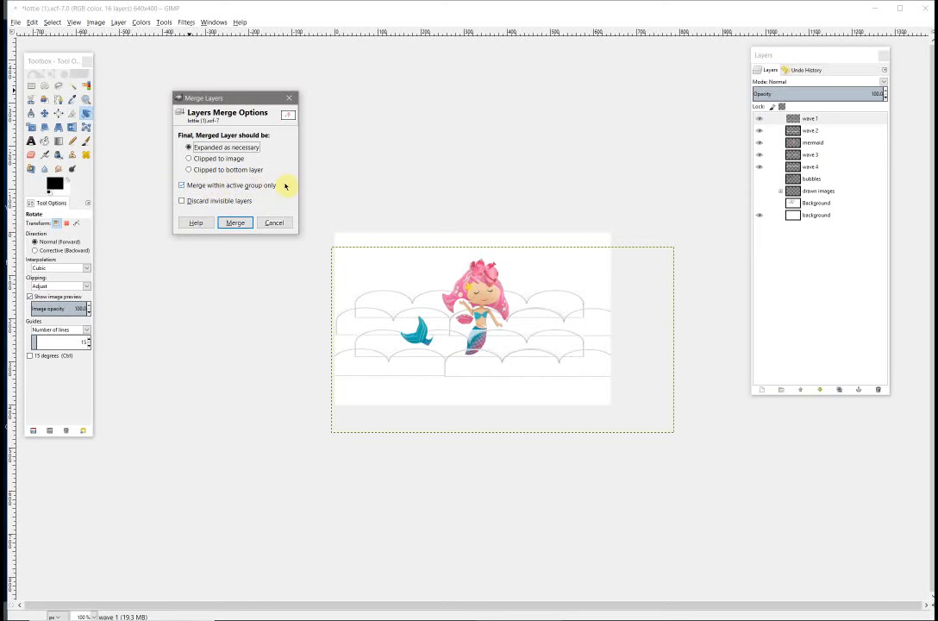
{"action": "left_click", "coordinate": [236, 224]}
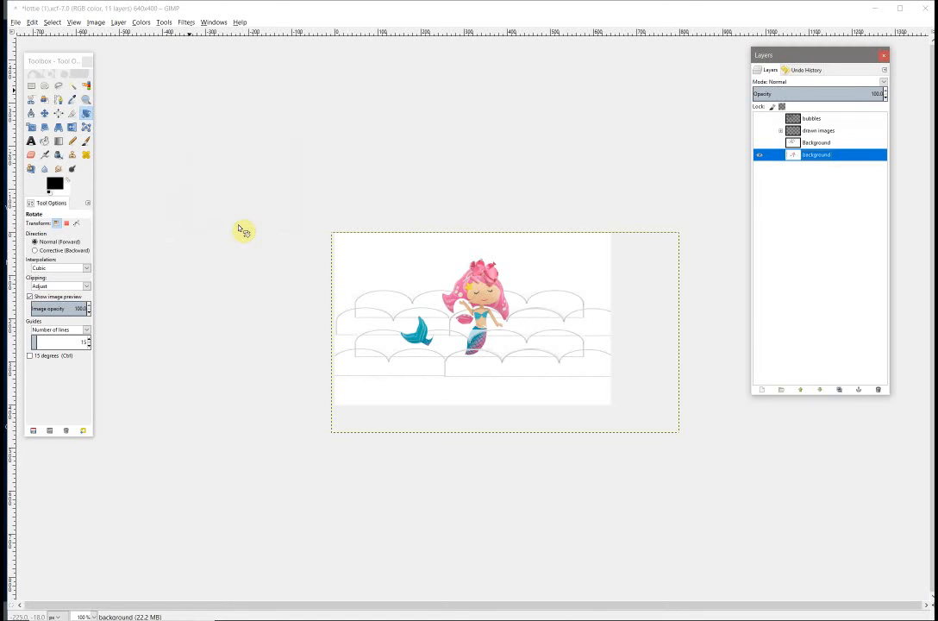
Step: Show the bubbles layer and try merging it down from the top of the layer stack, undoing the merge
{"action": "left_click", "coordinate": [763, 118]}
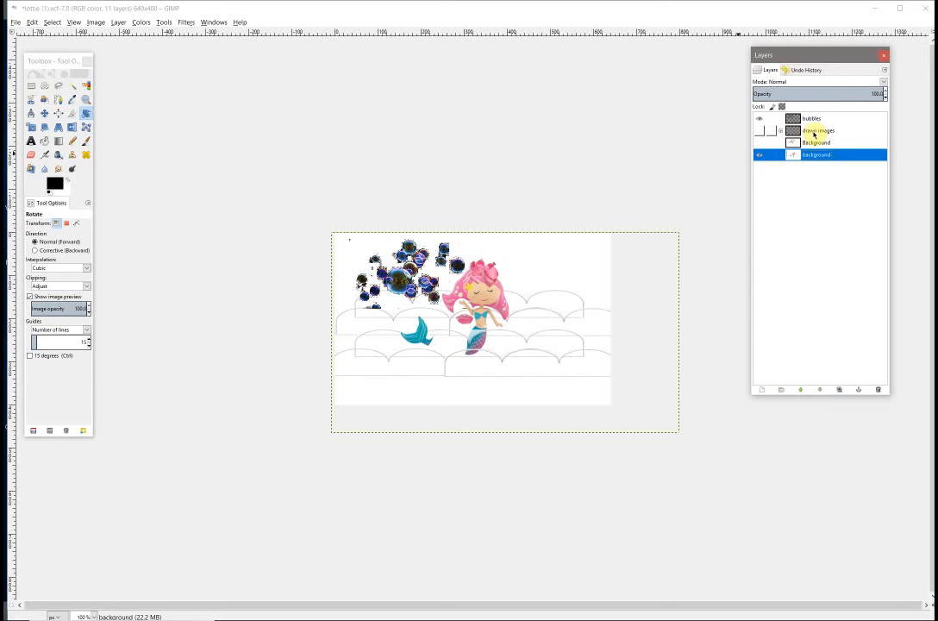
{"action": "right_click", "coordinate": [792, 121]}
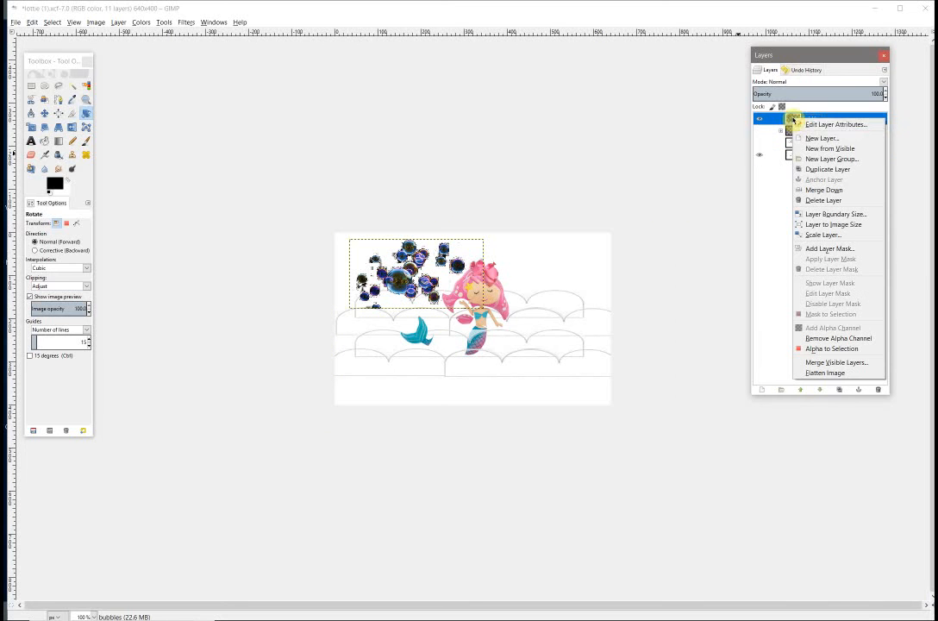
{"action": "left_click", "coordinate": [826, 189]}
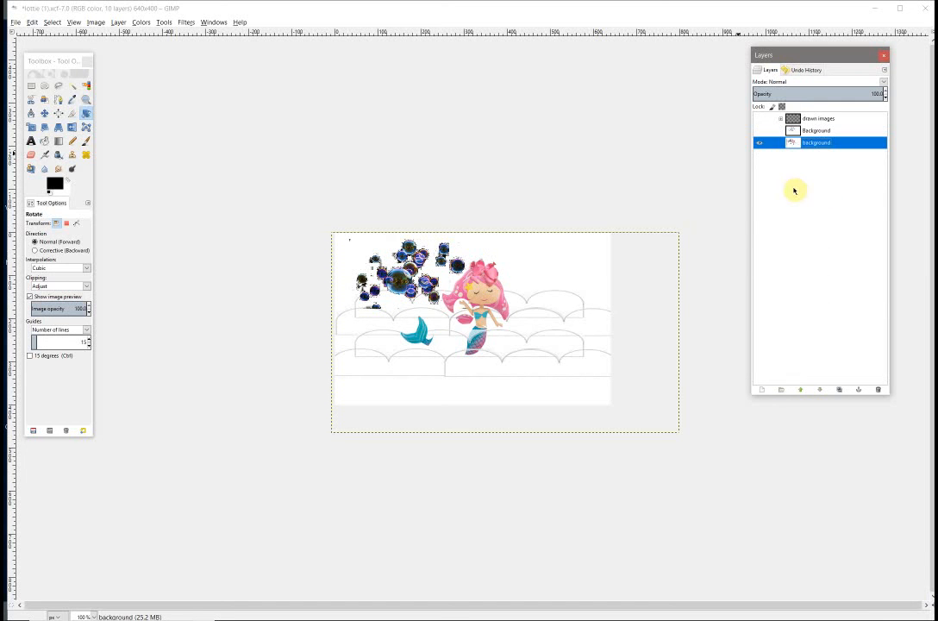
{"action": "key", "text": "ctrl+z"}
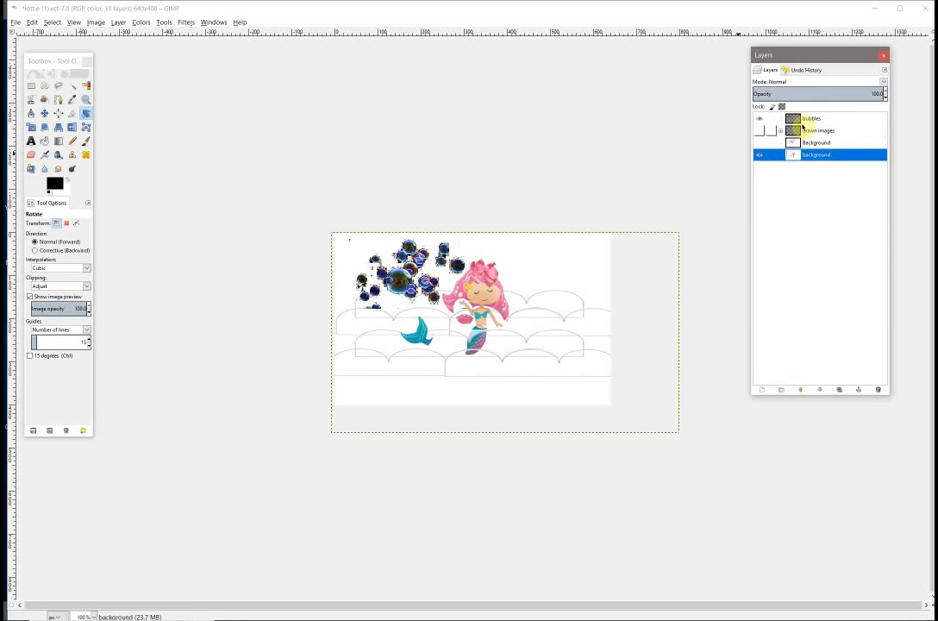
Step: Move the bubbles layer directly above the merged background layer, merge it down, and save the image
{"action": "left_click_drag", "start_coordinate": [790, 118], "coordinate": [796, 145]}
{"action": "right_click", "coordinate": [797, 145]}
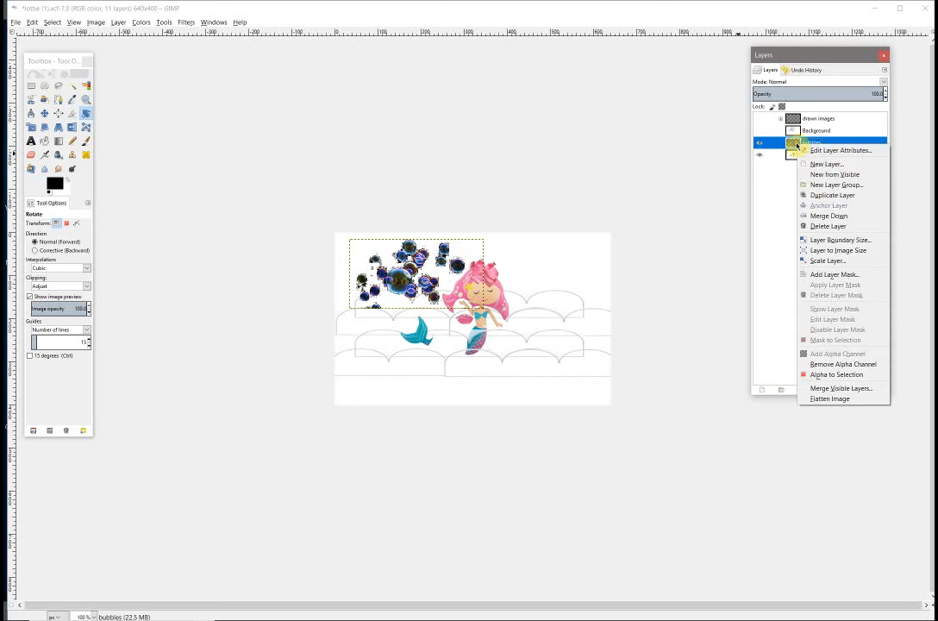
{"action": "left_click", "coordinate": [832, 214]}
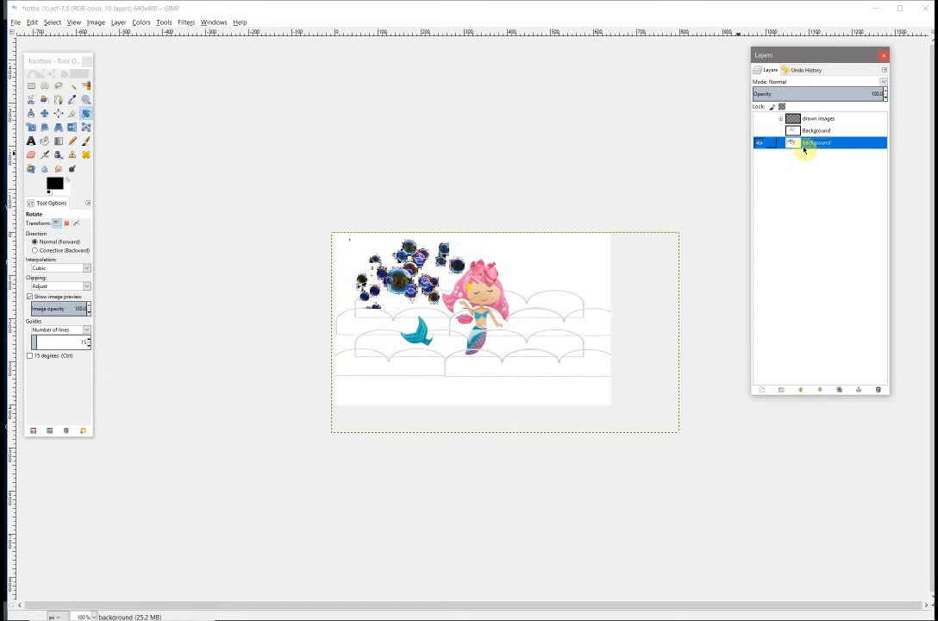
{"action": "key", "text": "ctrl+s"}
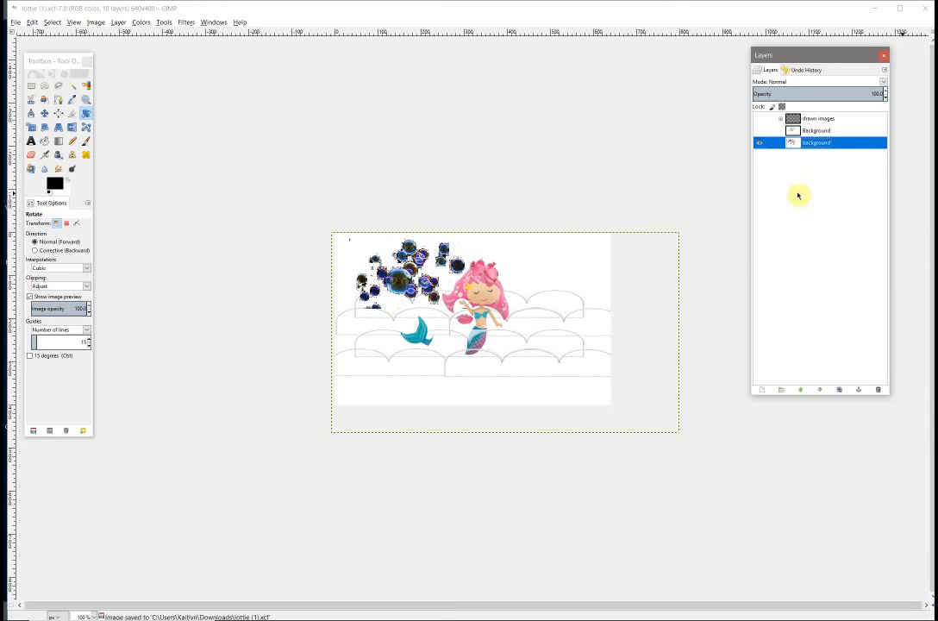
{"action": "left_click", "coordinate": [15, 21]}
{"action": "left_click", "coordinate": [38, 145]}
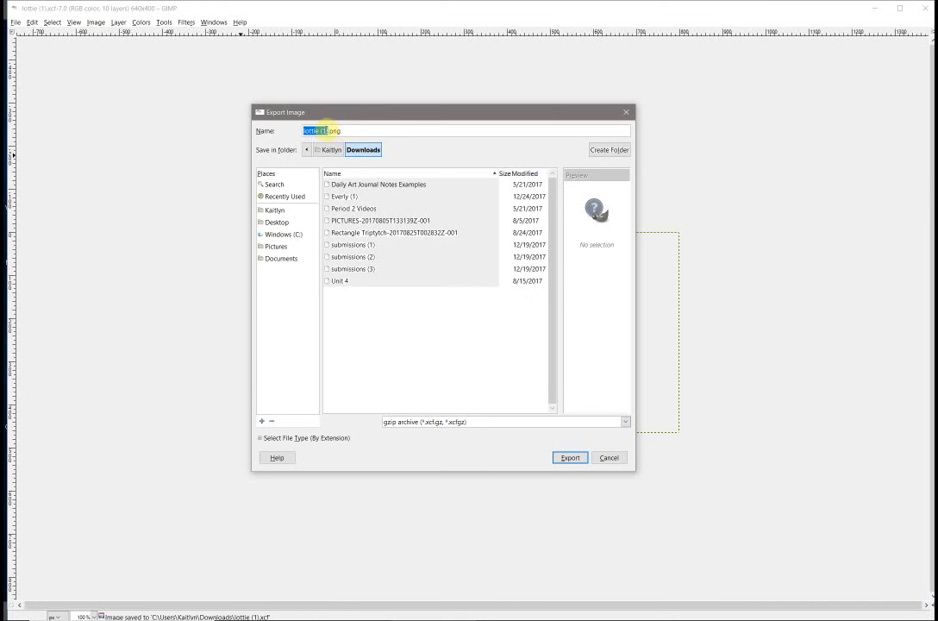
{"action": "left_click_drag", "start_coordinate": [330, 131], "coordinate": [333, 132]}
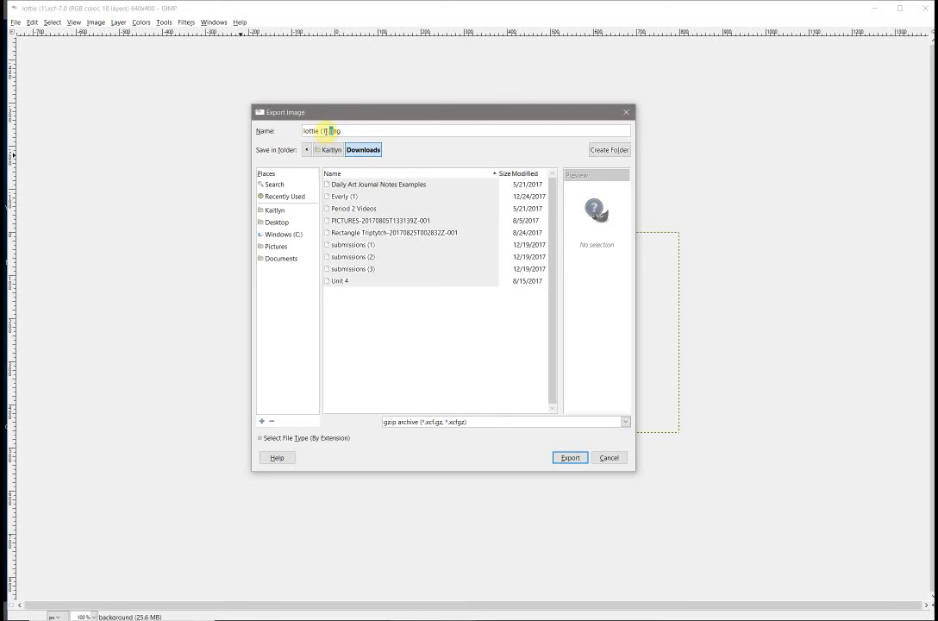
{"action": "left_click", "coordinate": [611, 459]}
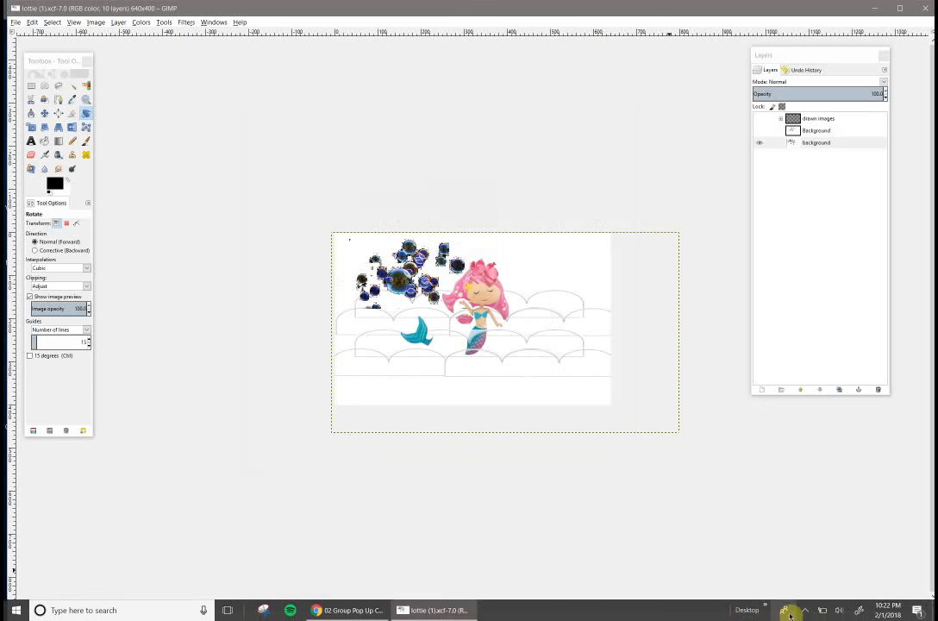
{"action": "left_click", "coordinate": [805, 610]}
{"action": "right_click", "coordinate": [837, 589]}
{"action": "left_click", "coordinate": [861, 529]}
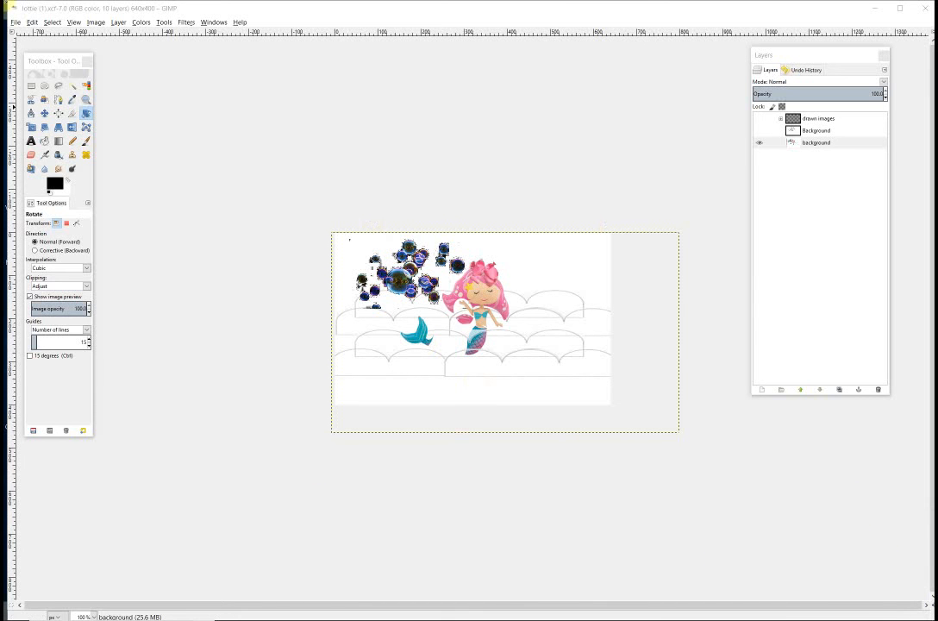
Step: Save a copy of the image as lottie_merged.xcf in the Downloads folder
{"action": "left_click", "coordinate": [16, 22]}
{"action": "left_click", "coordinate": [33, 111]}
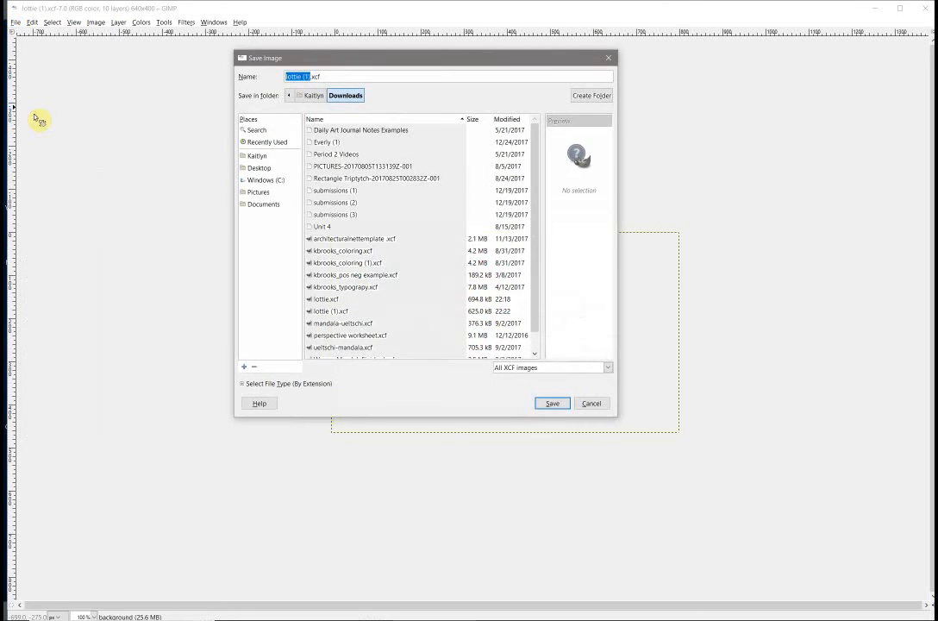
{"action": "left_click", "coordinate": [312, 77]}
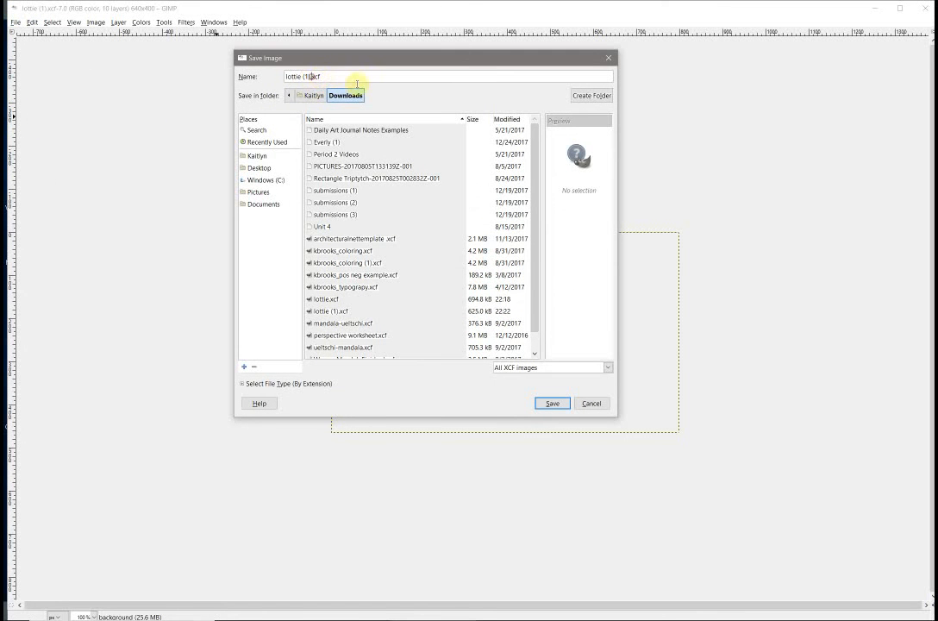
{"action": "key", "text": "BackSpace"}
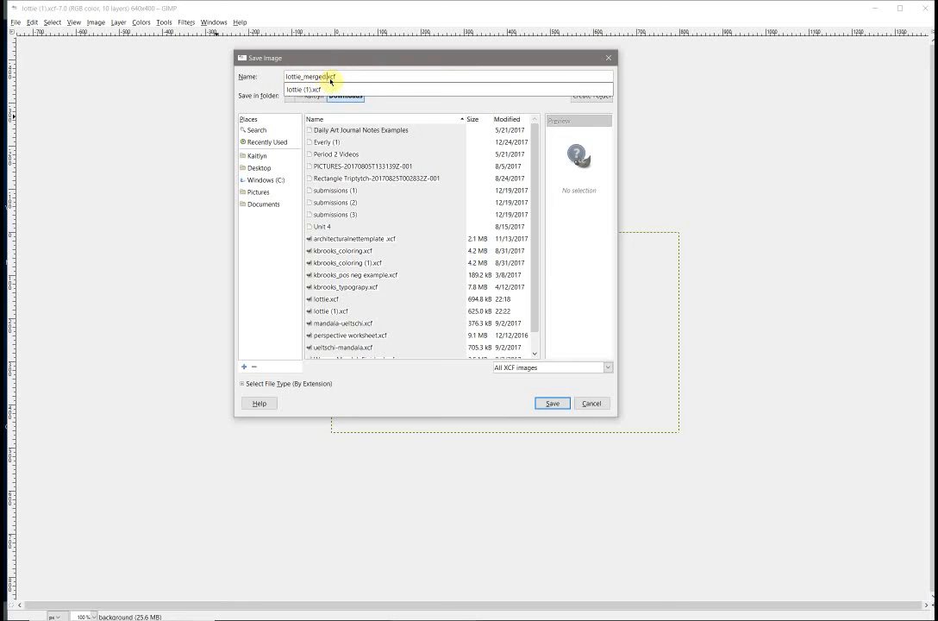
{"action": "left_click", "coordinate": [557, 407]}
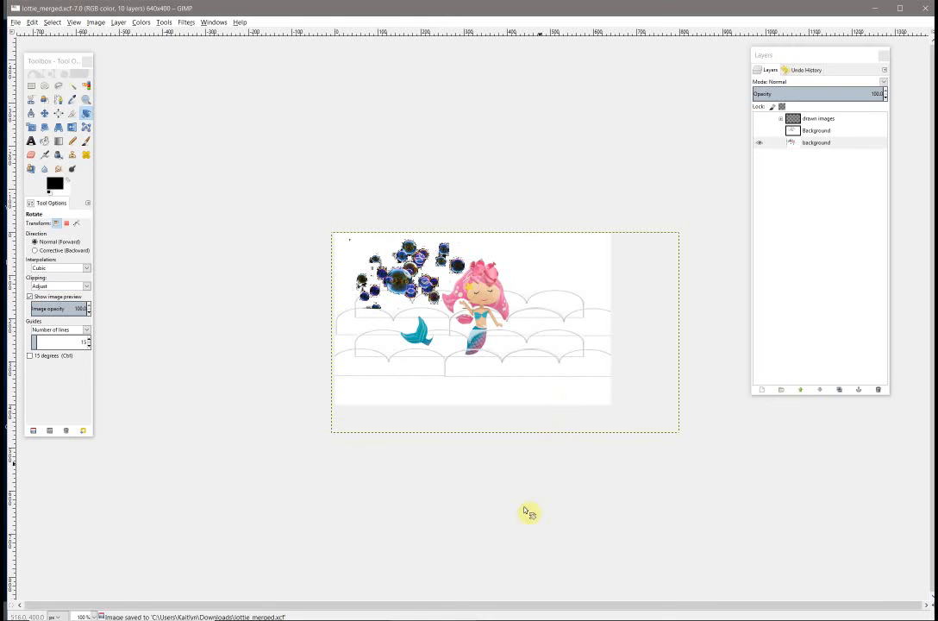
Step: Switch to Google Drive in Chrome and upload the lottie_merged file to the 02 Group Pop Up Card folder
{"action": "left_click", "coordinate": [372, 609]}
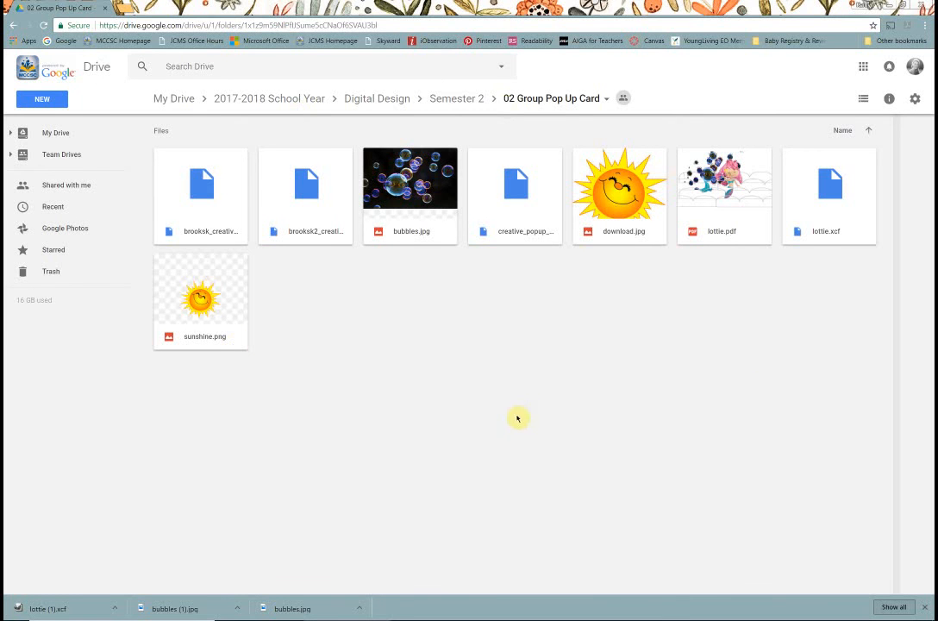
{"action": "left_click", "coordinate": [43, 104]}
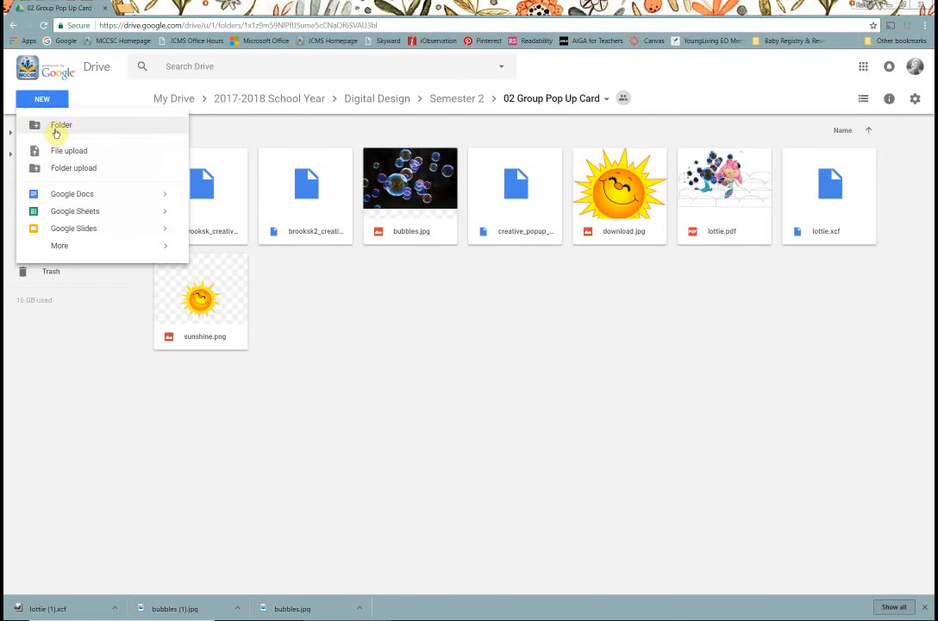
{"action": "left_click", "coordinate": [57, 151]}
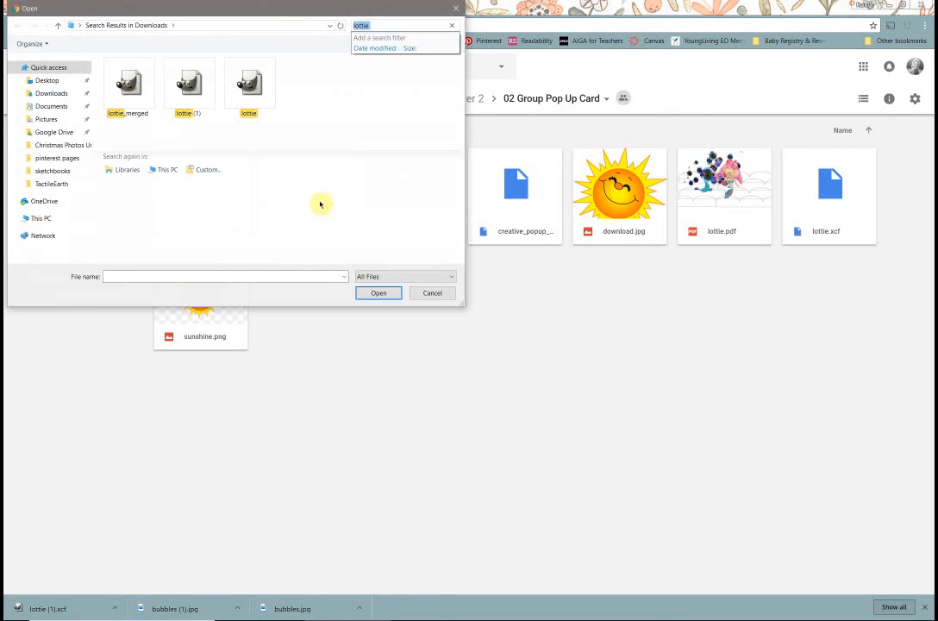
{"action": "left_click", "coordinate": [129, 94]}
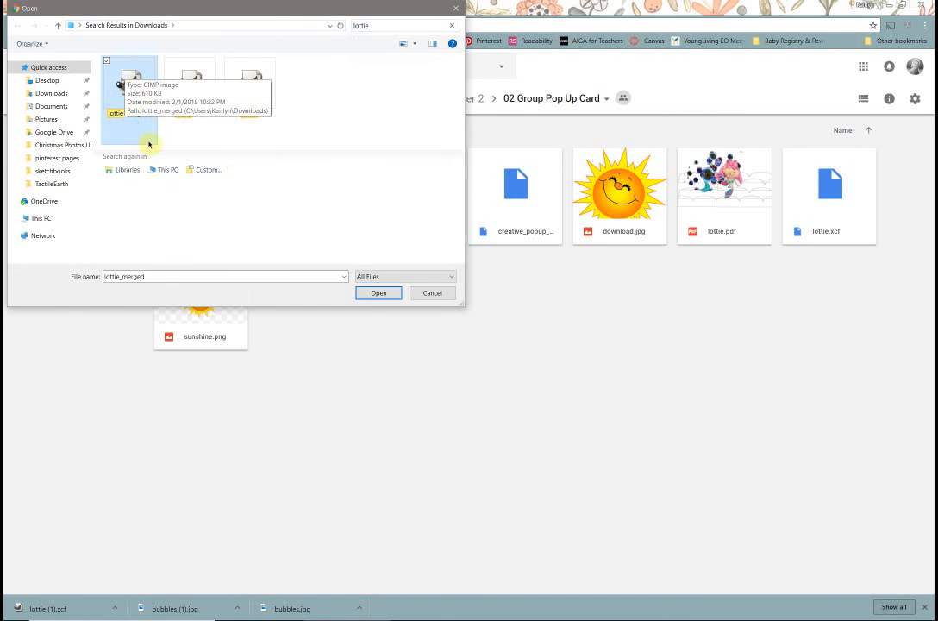
{"action": "left_click", "coordinate": [372, 293]}
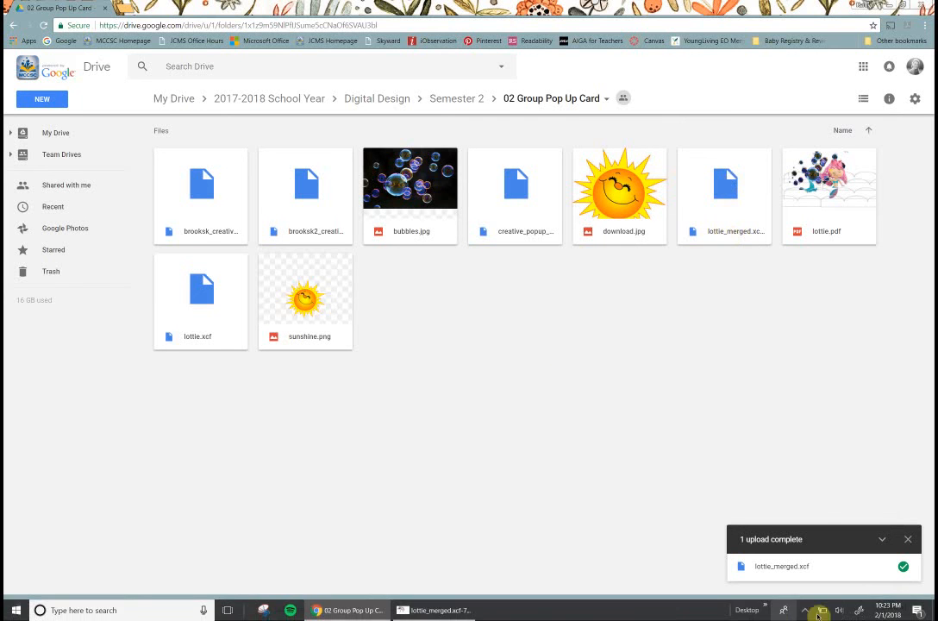
{"action": "left_click", "coordinate": [811, 614]}
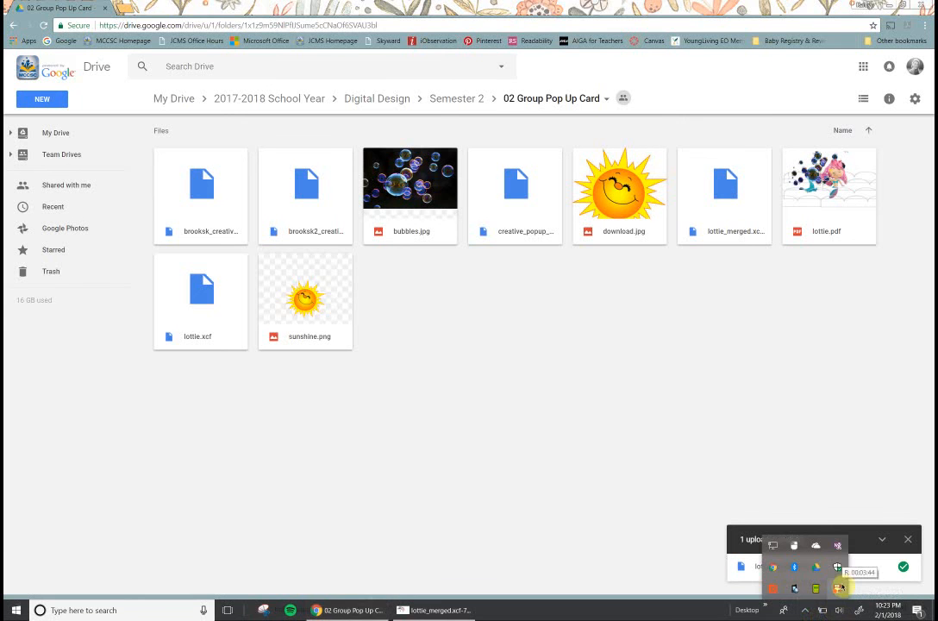
{"action": "right_click", "coordinate": [837, 589]}
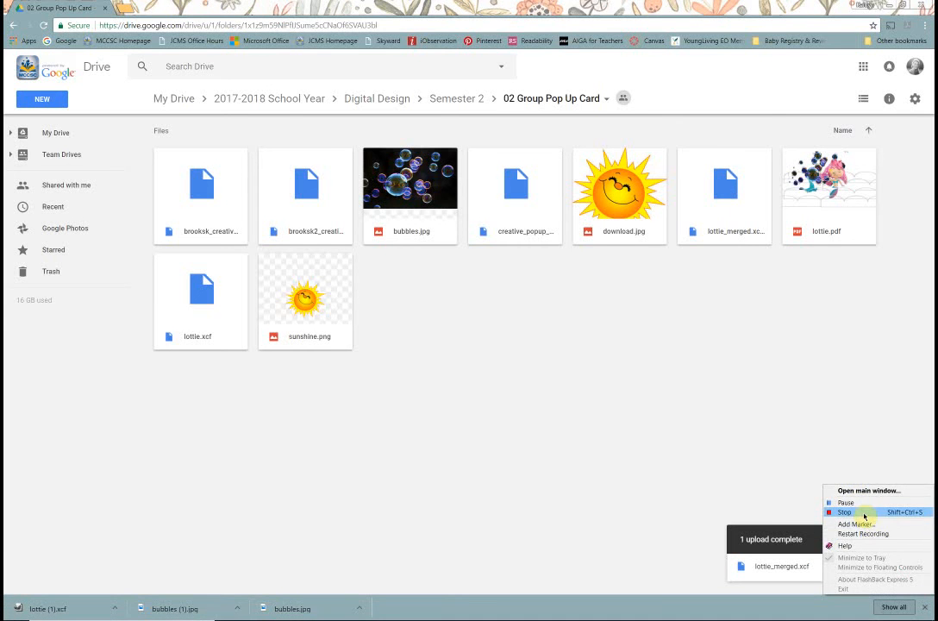